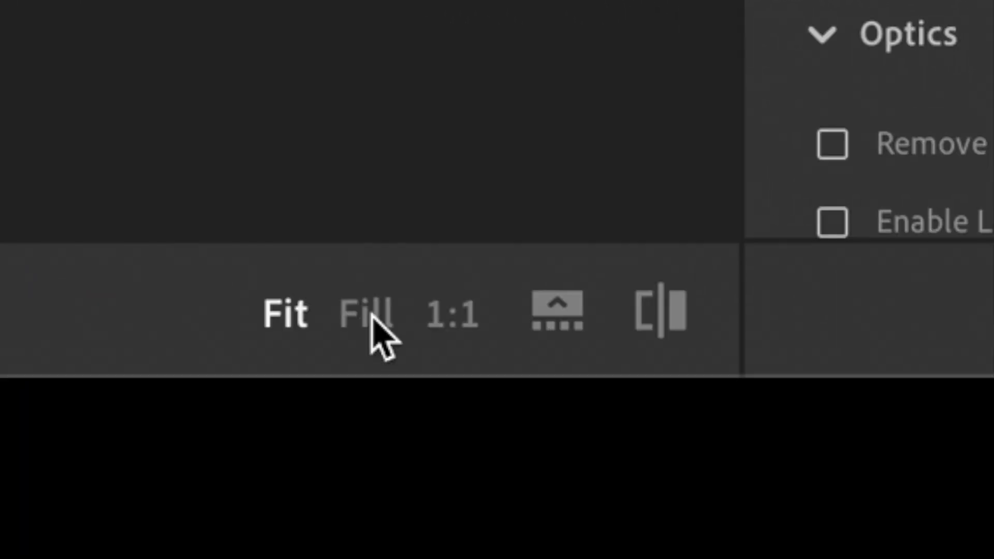
- Heal a spot on the photo's cream right border using the Healing Brush at size 24
{"action": "left_click", "coordinate": [371, 317]}
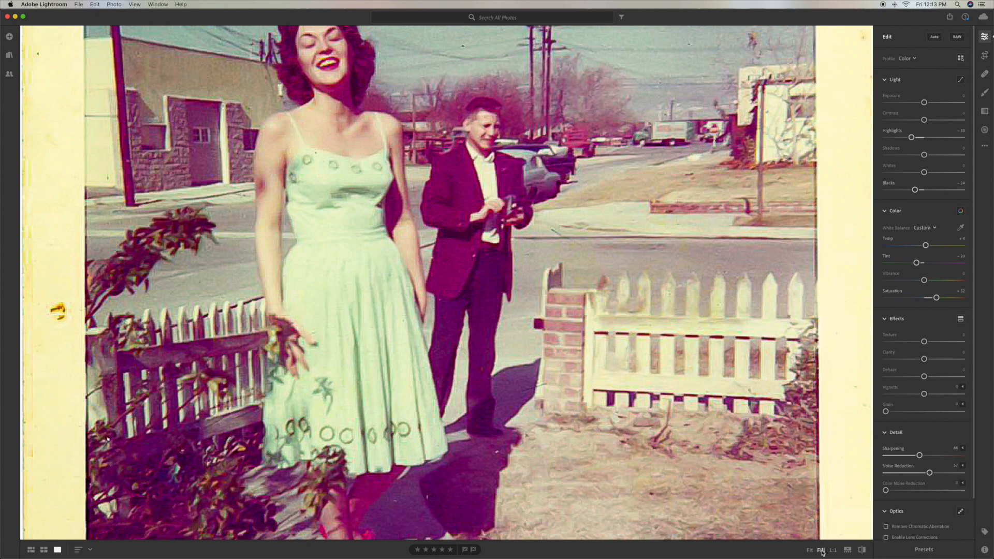
{"action": "left_click", "coordinate": [610, 219]}
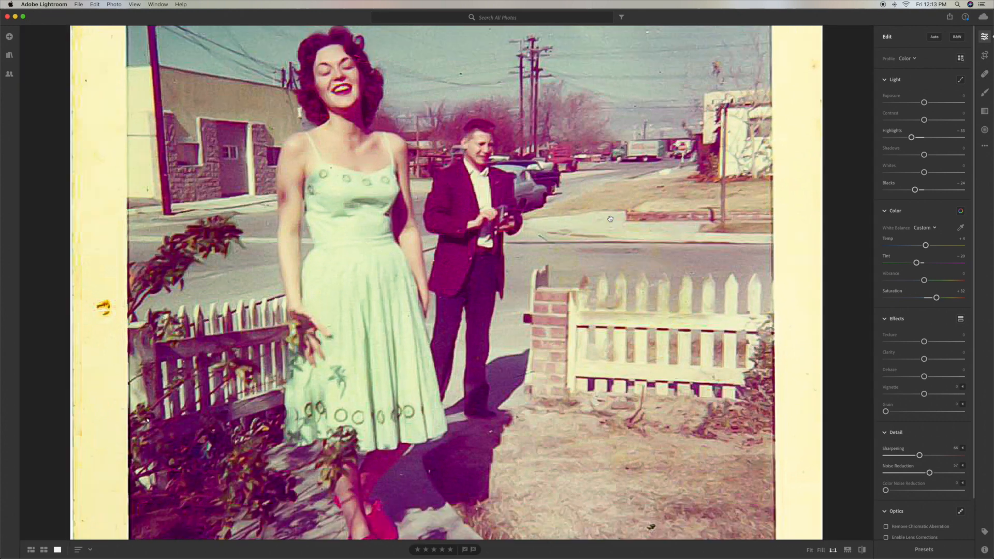
{"action": "left_click", "coordinate": [476, 249]}
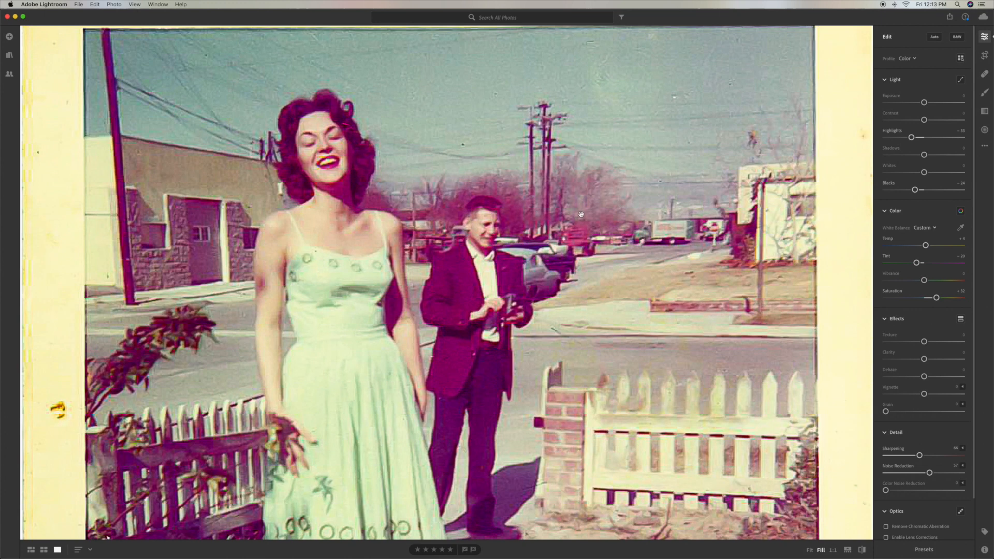
{"action": "left_click_drag", "start_coordinate": [575, 194], "coordinate": [574, 65]}
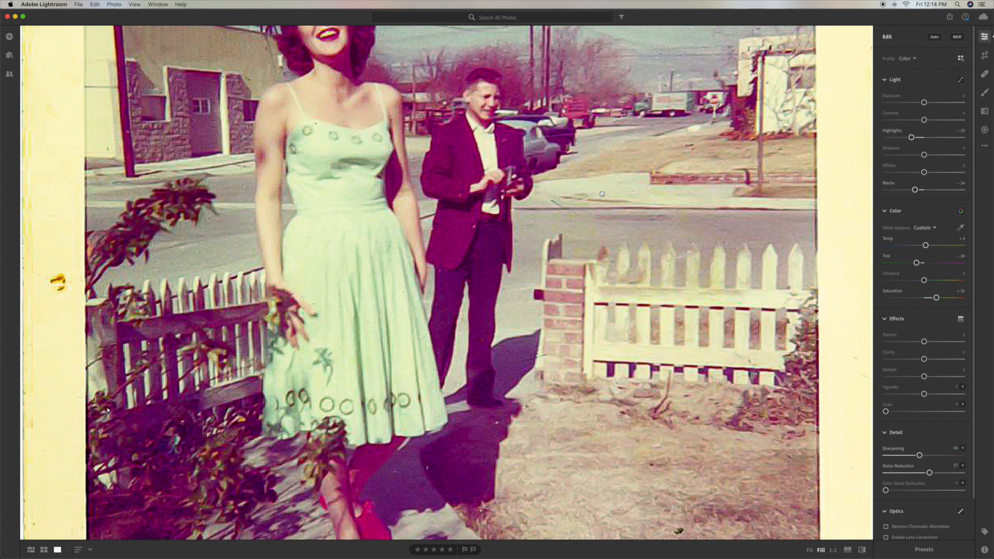
{"action": "left_click_drag", "start_coordinate": [602, 193], "coordinate": [608, 104]}
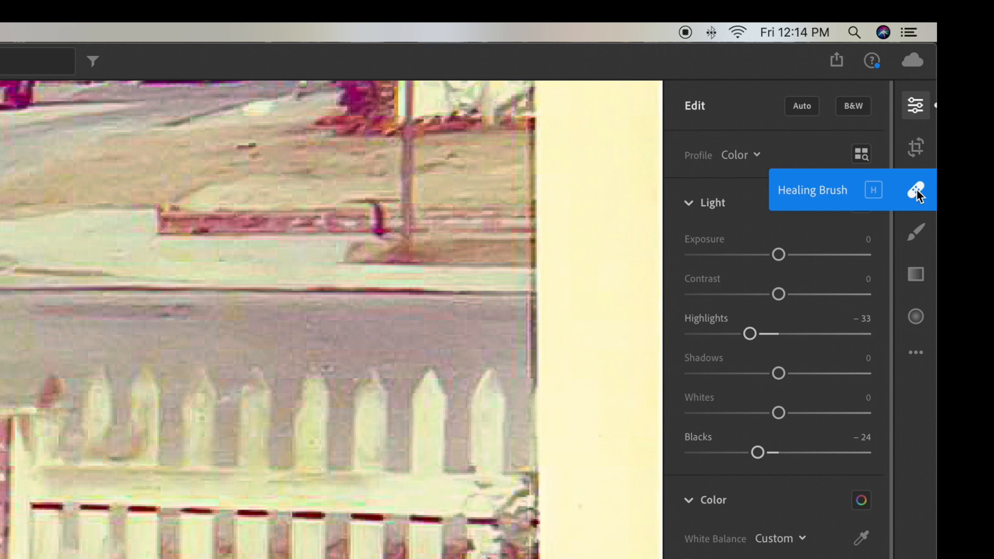
{"action": "left_click", "coordinate": [916, 191]}
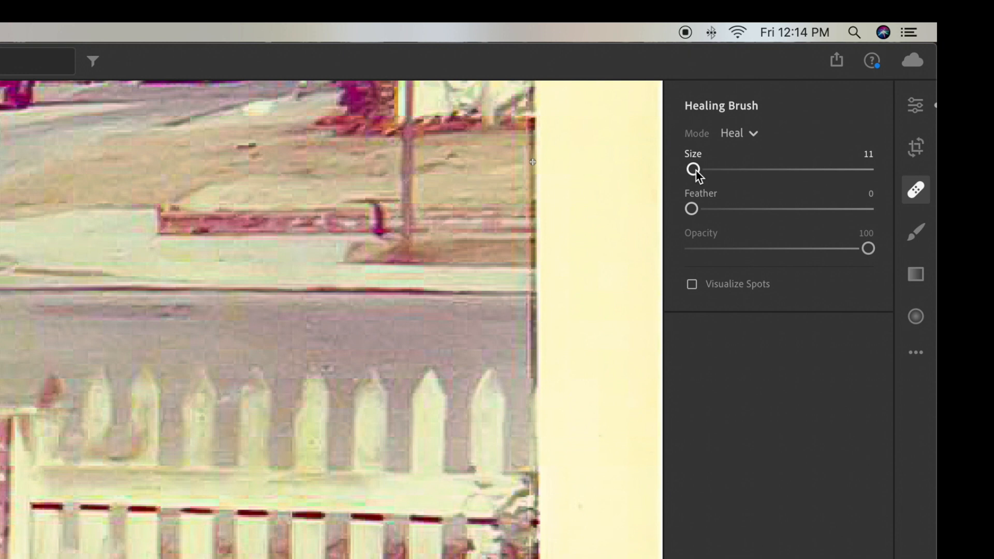
{"action": "left_click_drag", "start_coordinate": [694, 170], "coordinate": [696, 170]}
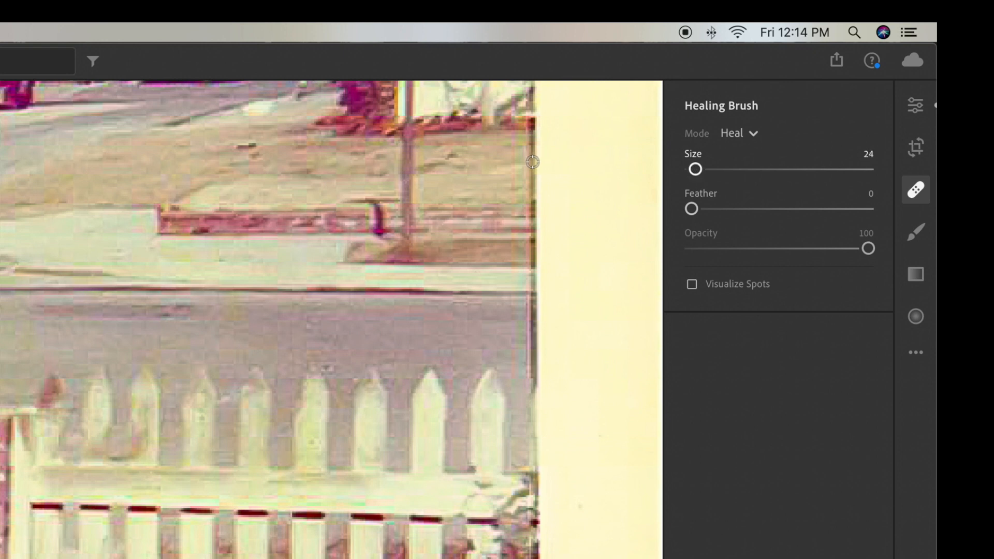
{"action": "left_click", "coordinate": [578, 163]}
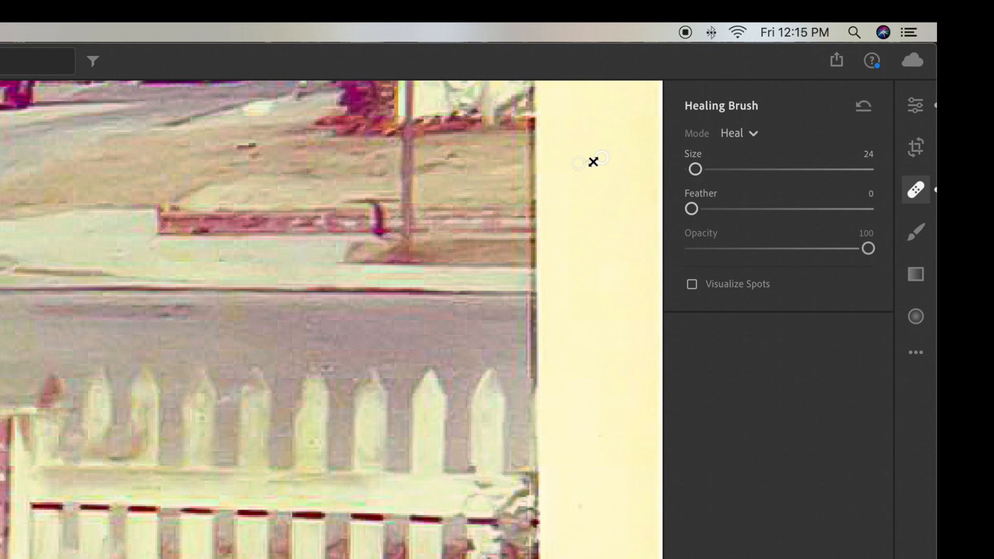
- Move the healing spot and its source onto the road beside the fence, trying sizes of 38 and 81
{"action": "left_click_drag", "start_coordinate": [578, 162], "coordinate": [511, 166]}
{"action": "mouse_move", "coordinate": [697, 171]}
{"action": "left_mouse_down"}
{"action": "mouse_move", "coordinate": [731, 172]}
{"action": "mouse_move", "coordinate": [697, 172]}
{"action": "left_mouse_up"}
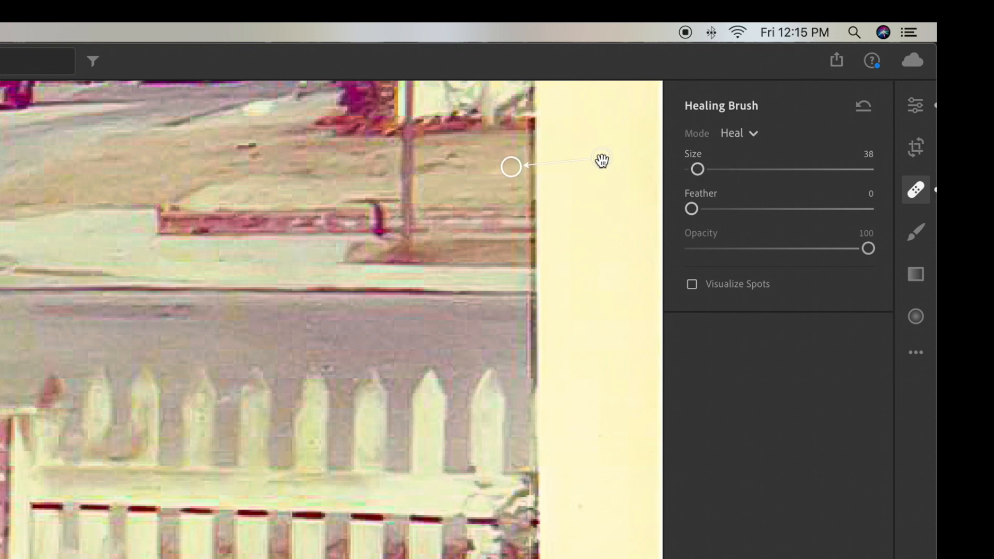
{"action": "mouse_move", "coordinate": [601, 160]}
{"action": "left_mouse_down"}
{"action": "mouse_move", "coordinate": [408, 251]}
{"action": "mouse_move", "coordinate": [342, 323]}
{"action": "left_mouse_up"}
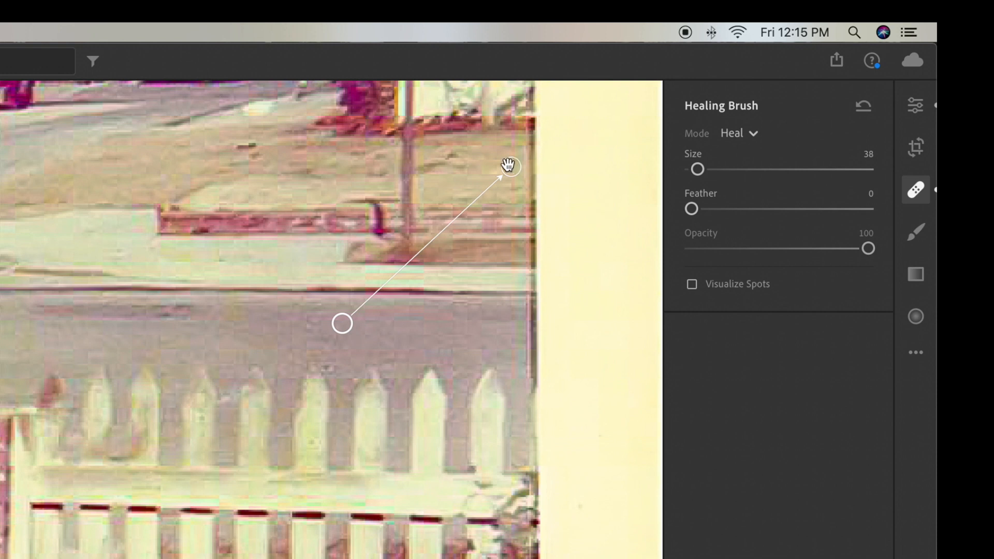
{"action": "left_click_drag", "start_coordinate": [510, 166], "coordinate": [478, 323]}
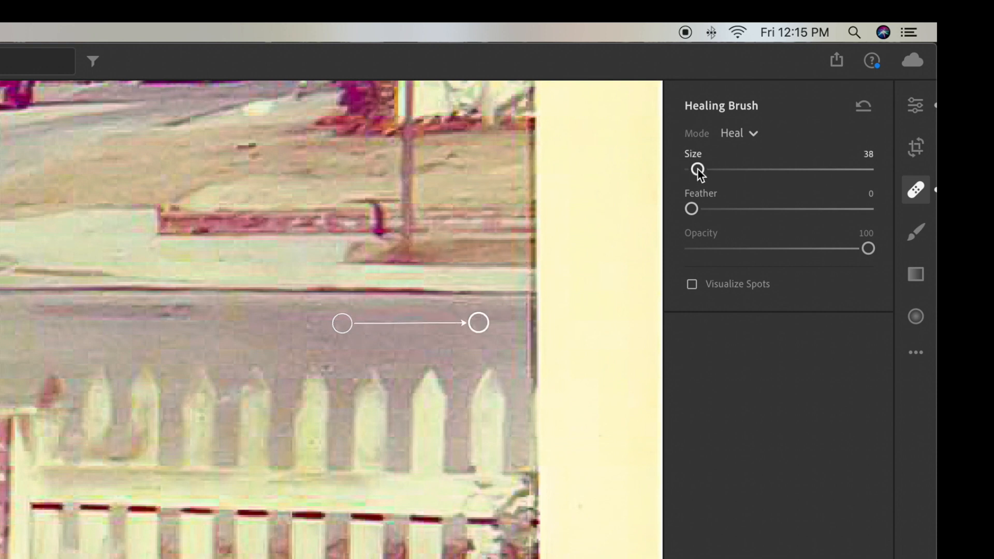
{"action": "left_click_drag", "start_coordinate": [699, 170], "coordinate": [746, 176]}
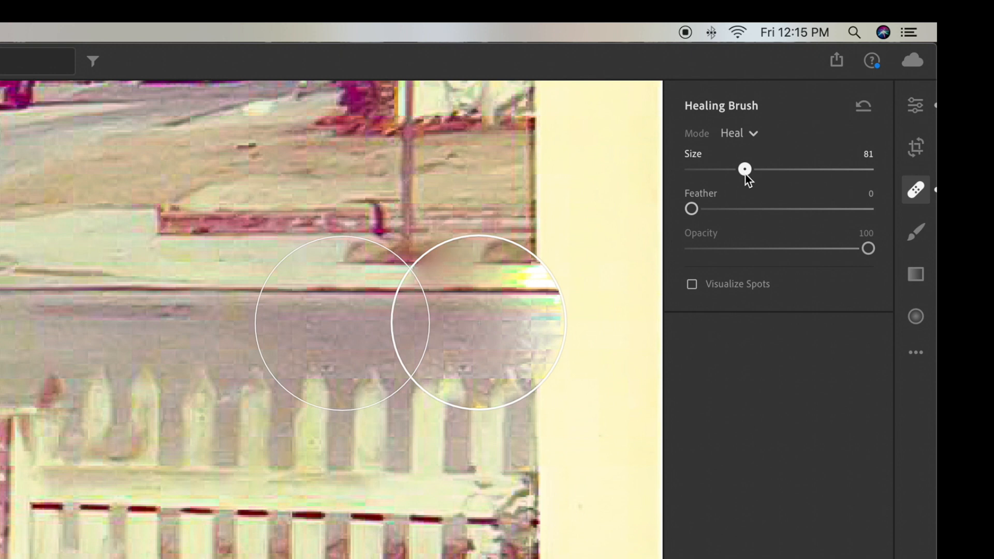
{"action": "mouse_move", "coordinate": [747, 179]}
{"action": "left_mouse_down"}
{"action": "mouse_move", "coordinate": [805, 181]}
{"action": "mouse_move", "coordinate": [703, 173]}
{"action": "left_mouse_up"}
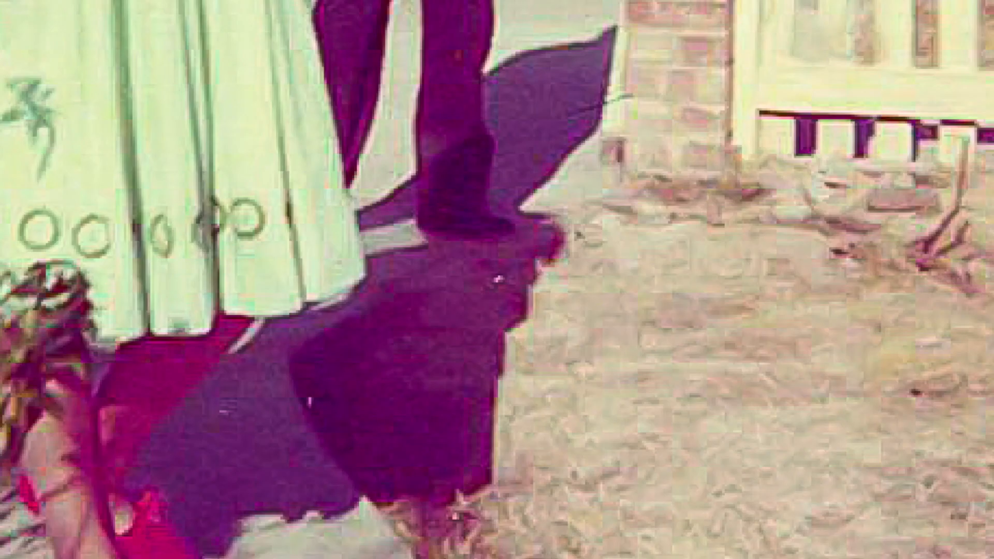
- Heal the three white specks in the shadow near the man's feet and the dark speck on the dry grass, sampling from nearby areas
{"action": "left_click", "coordinate": [498, 279]}
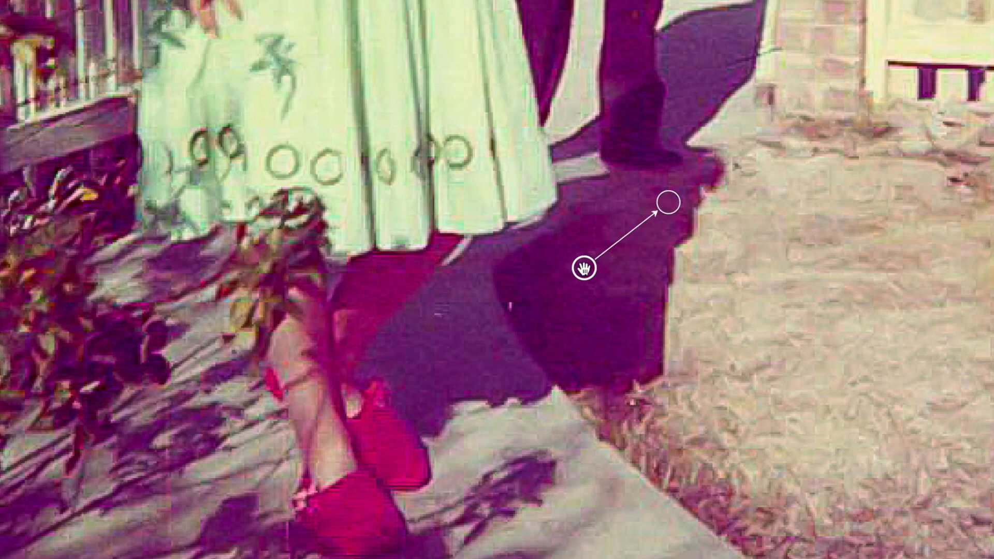
{"action": "left_click_drag", "start_coordinate": [584, 266], "coordinate": [611, 245]}
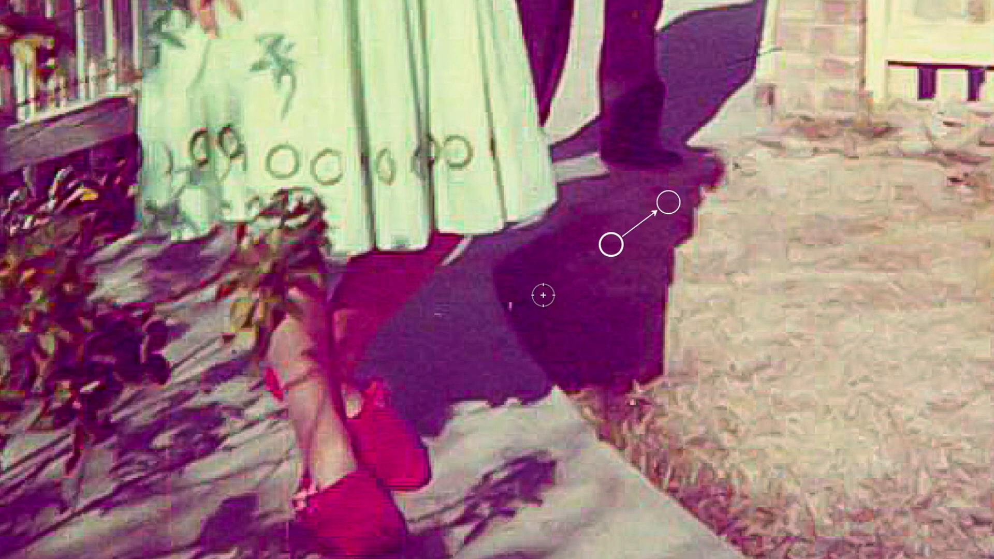
{"action": "left_click", "coordinate": [516, 302]}
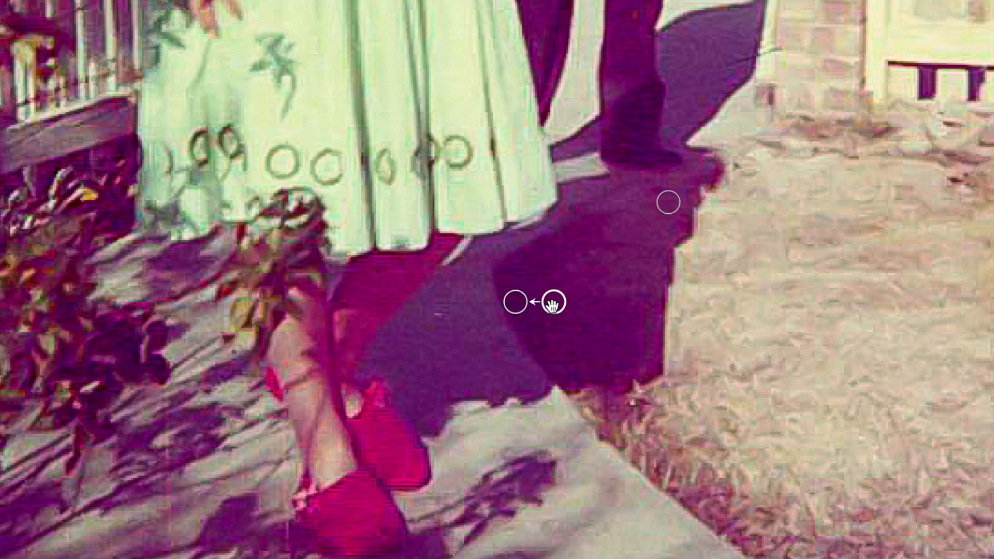
{"action": "mouse_move", "coordinate": [552, 299]}
{"action": "left_mouse_down"}
{"action": "mouse_move", "coordinate": [544, 284]}
{"action": "mouse_move", "coordinate": [518, 278]}
{"action": "left_mouse_up"}
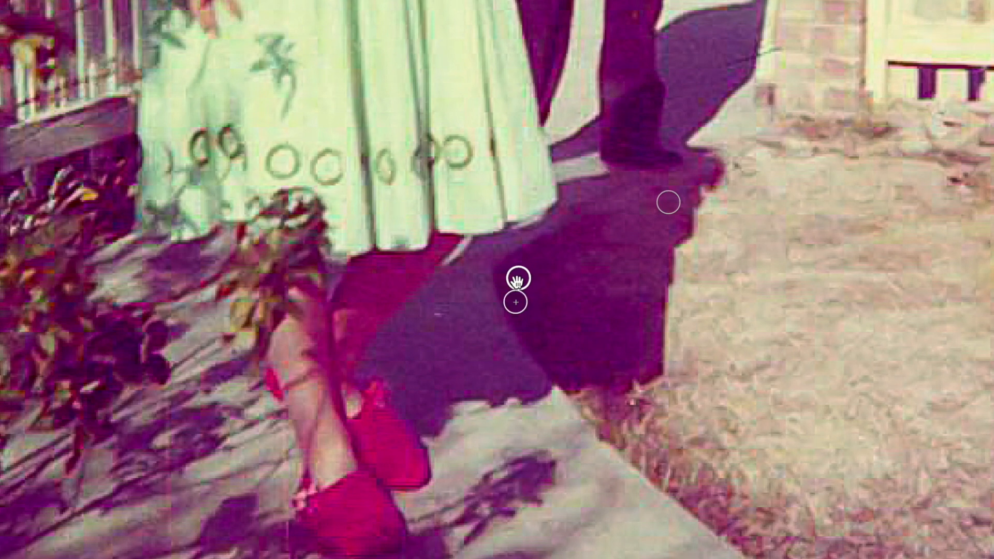
{"action": "left_click", "coordinate": [443, 311]}
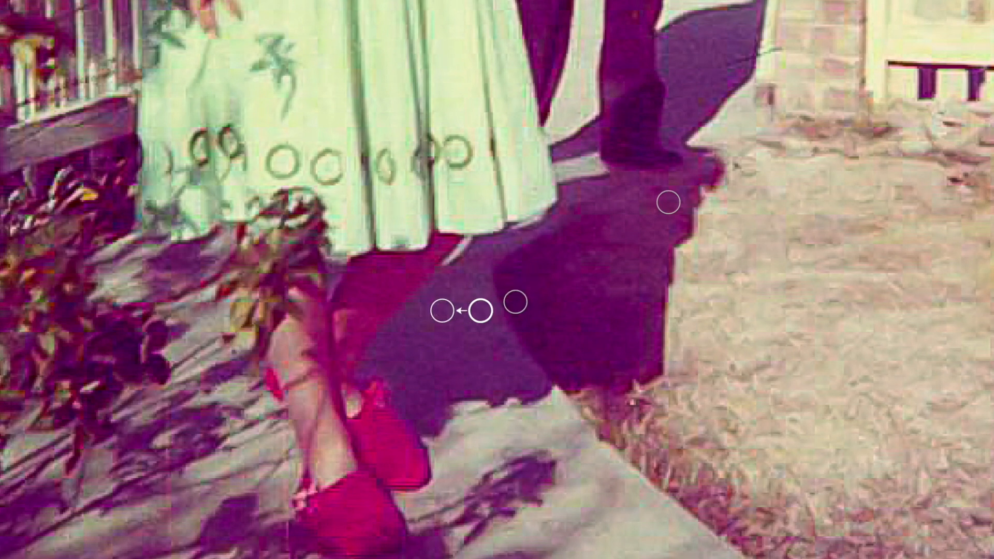
{"action": "left_click", "coordinate": [877, 412]}
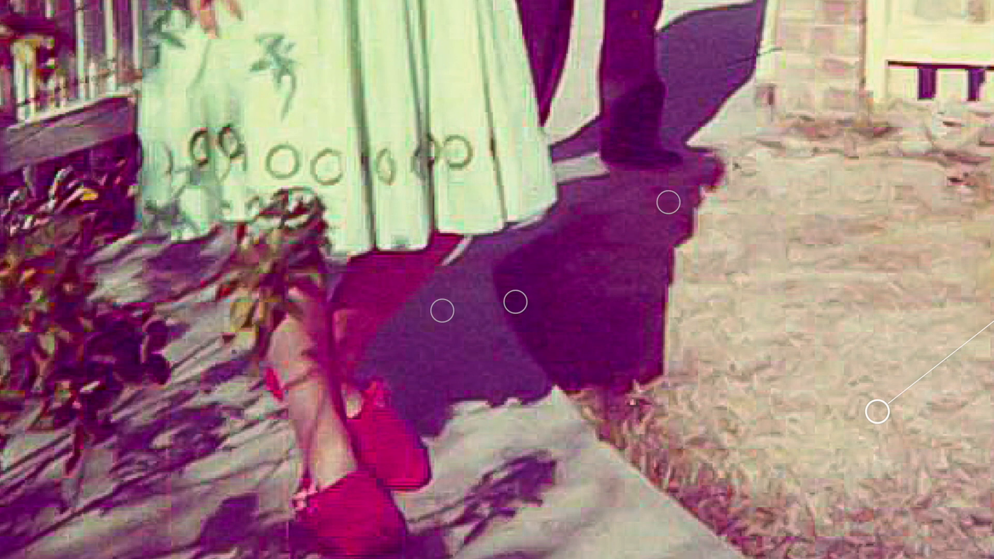
{"action": "key", "text": "h"}
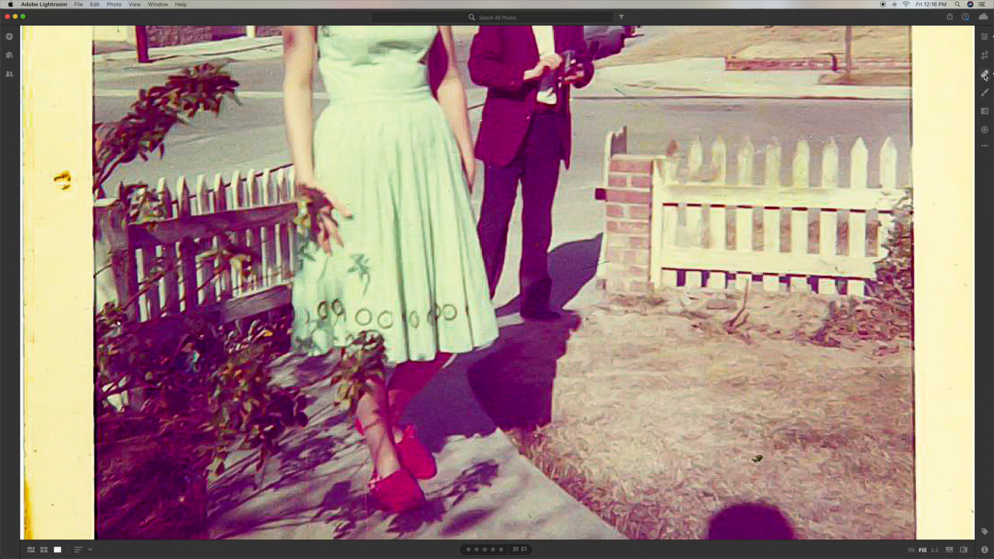
{"action": "left_click", "coordinate": [985, 75]}
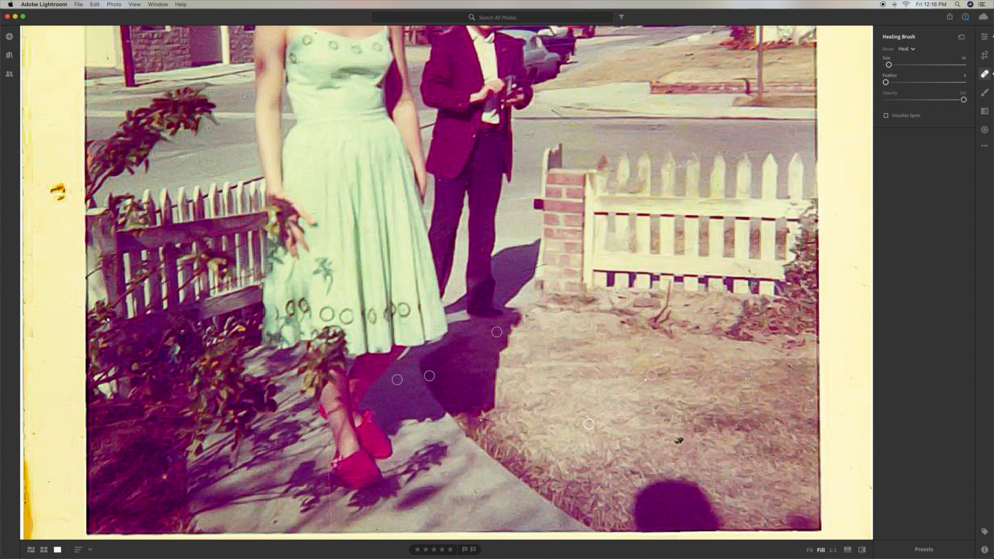
- Enlarge the healing brush and heal the dark green speck above the round shadow on the lawn, repositioning its source on nearby grass
{"action": "left_click_drag", "start_coordinate": [891, 66], "coordinate": [893, 67]}
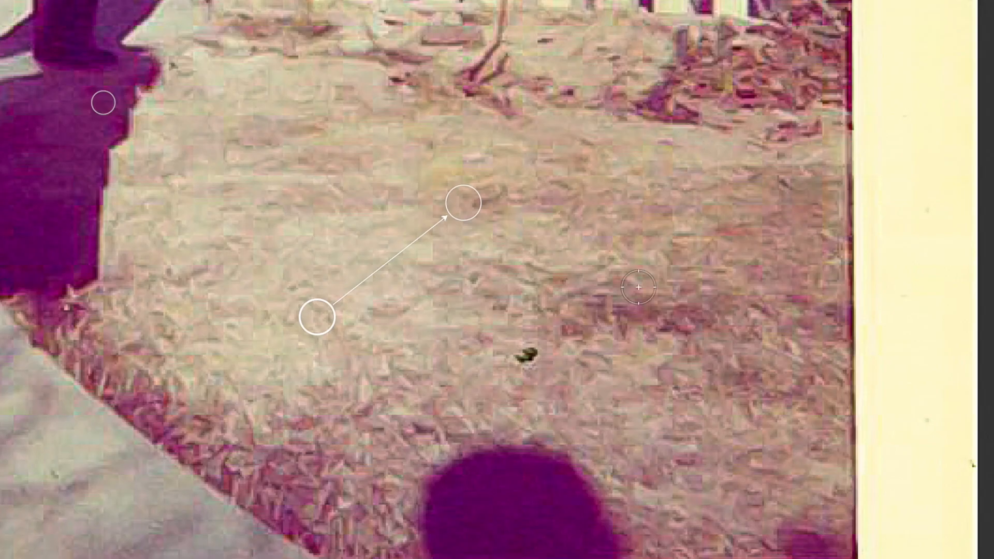
{"action": "left_click", "coordinate": [526, 357]}
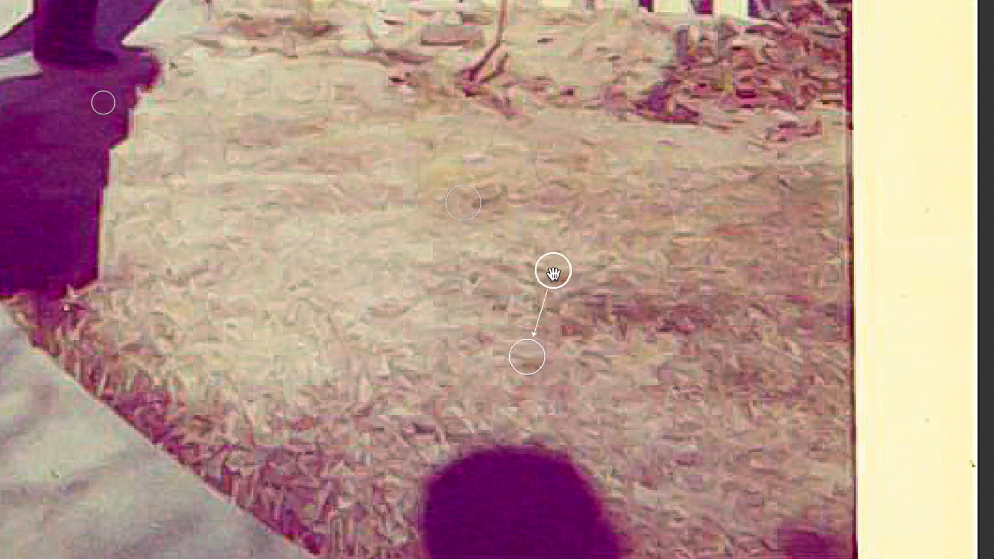
{"action": "left_click_drag", "start_coordinate": [553, 270], "coordinate": [599, 367]}
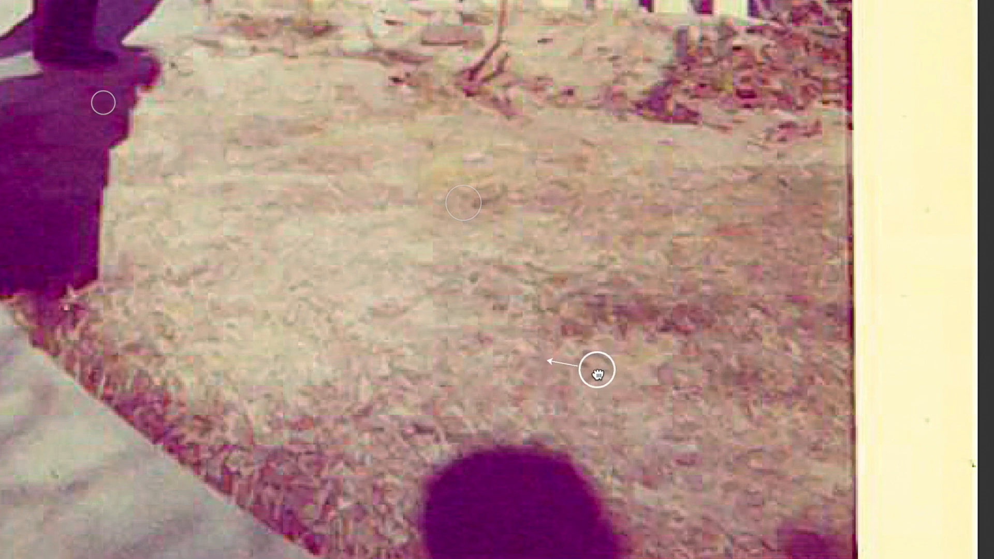
{"action": "mouse_move", "coordinate": [591, 372]}
{"action": "left_mouse_down"}
{"action": "mouse_move", "coordinate": [581, 371]}
{"action": "mouse_move", "coordinate": [615, 373]}
{"action": "mouse_move", "coordinate": [588, 395]}
{"action": "mouse_move", "coordinate": [549, 402]}
{"action": "left_mouse_up"}
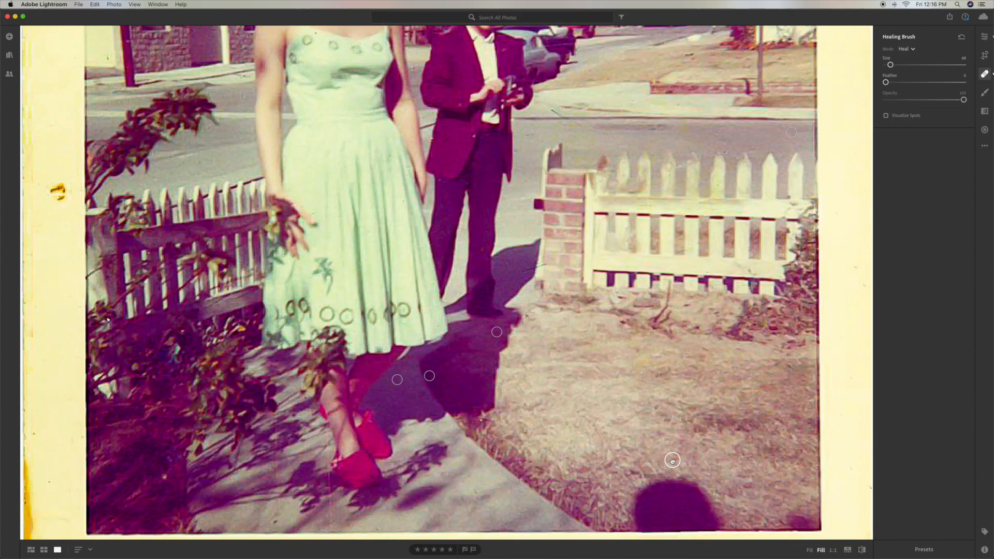
{"action": "left_click", "coordinate": [673, 461]}
- Heal the blemish on the sunlit walkway, sample it from adjacent pavement, and check the result without the healing overlays
{"action": "left_click", "coordinate": [474, 490]}
{"action": "left_click_drag", "start_coordinate": [484, 515], "coordinate": [502, 508]}
{"action": "left_click", "coordinate": [984, 75]}
{"action": "left_click", "coordinate": [985, 74]}
- Set the healing brush size to 75 and heal the yellow-brown stain on the photo's left border
{"action": "left_click_drag", "start_coordinate": [890, 65], "coordinate": [893, 66]}
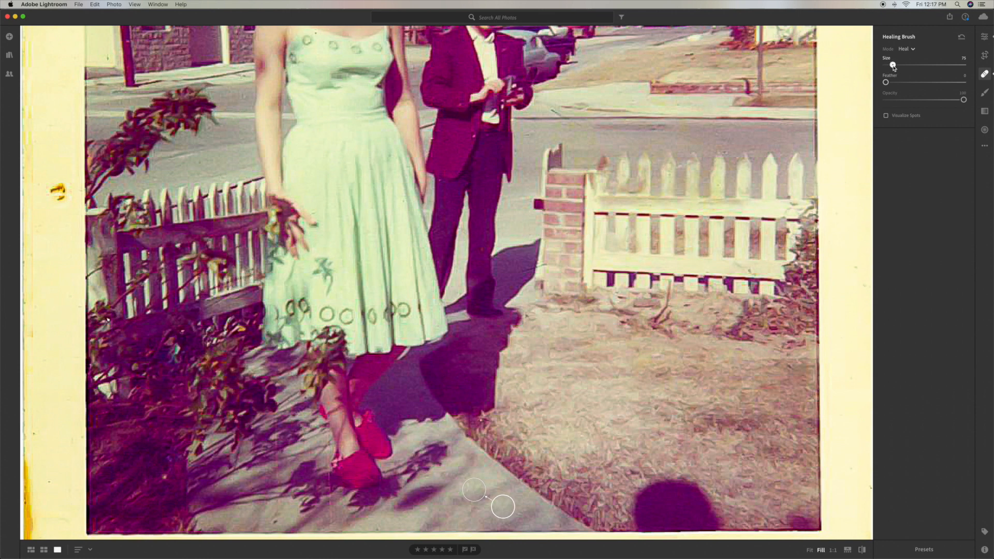
{"action": "left_click", "coordinate": [58, 192]}
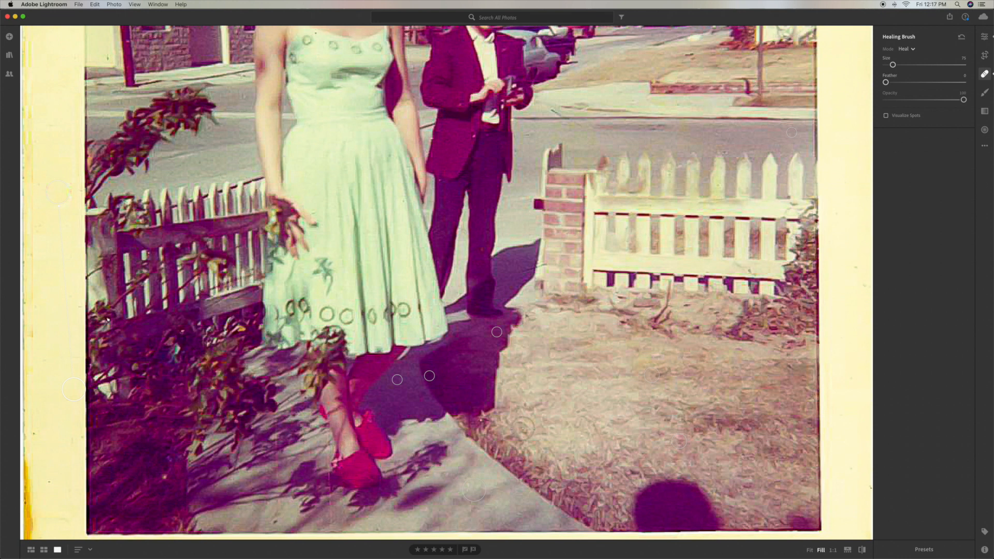
{"action": "left_click", "coordinate": [985, 74]}
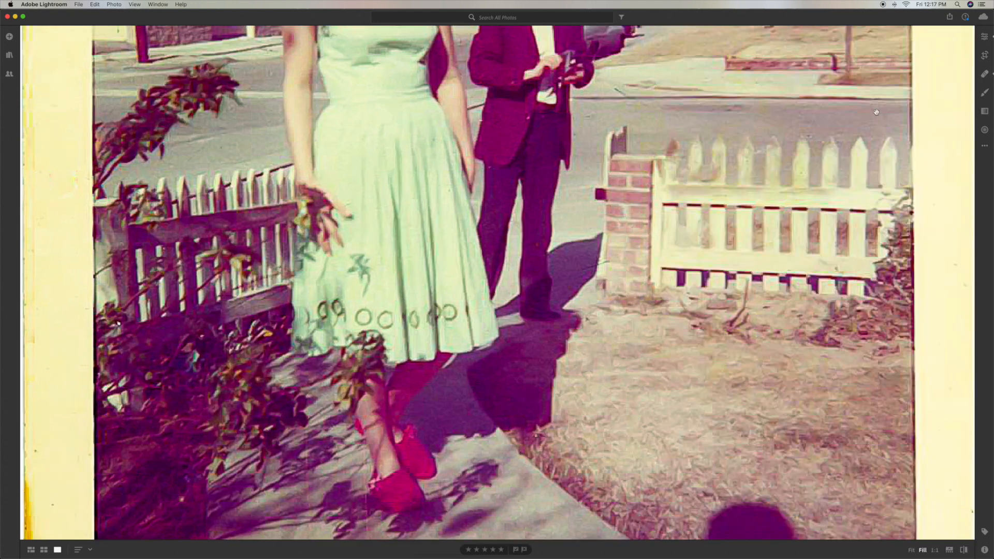
- Reduce the healing brush size and heal the specks in the sky between the woman and the utility poles, sampling from clear sky
{"action": "scroll", "coordinate": [629, 246], "scroll_direction": "up", "scroll_amount": 5}
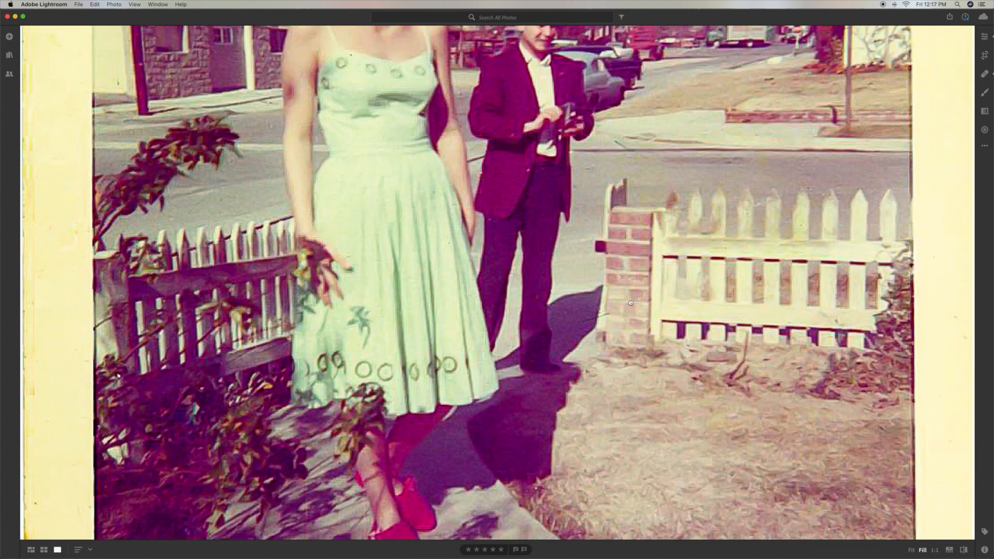
{"action": "left_click_drag", "start_coordinate": [664, 195], "coordinate": [659, 266]}
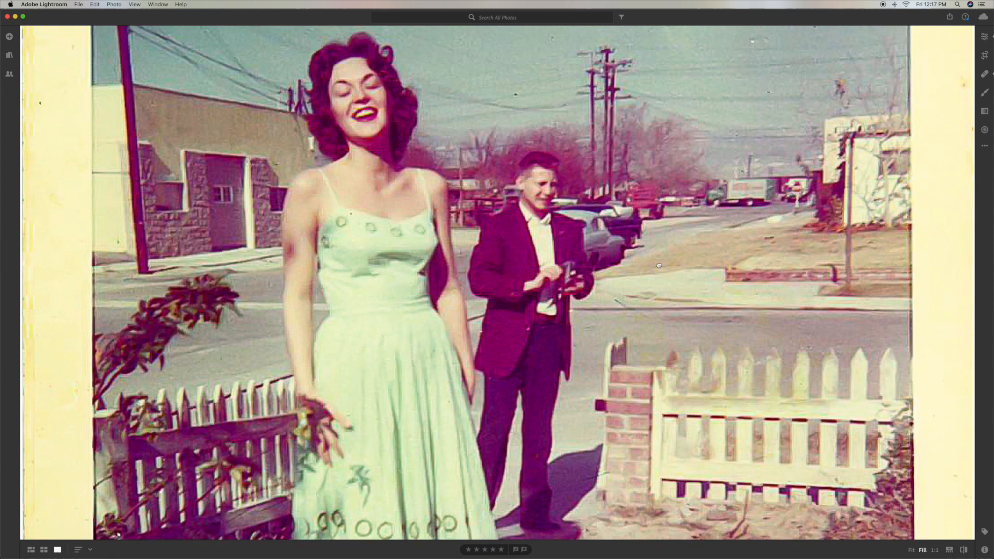
{"action": "left_click", "coordinate": [984, 76]}
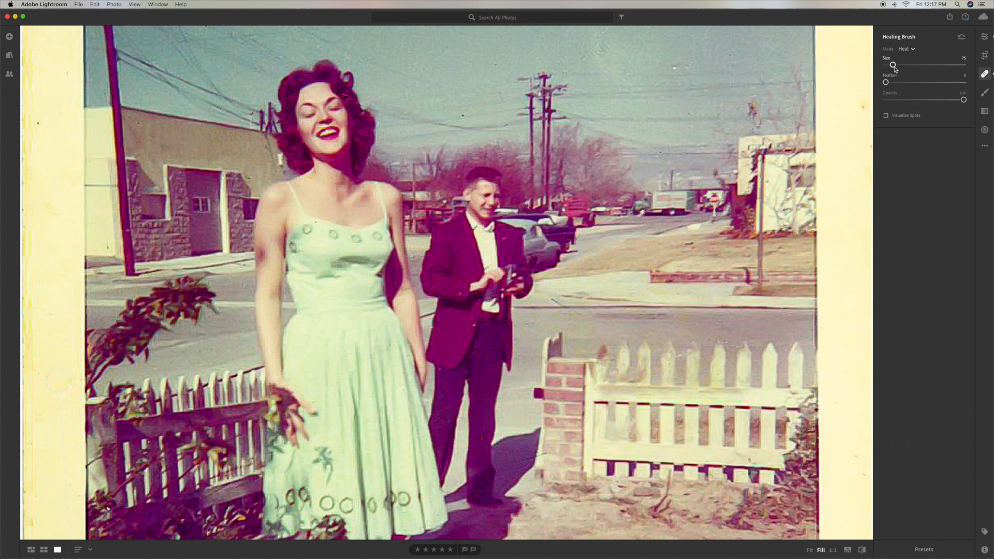
{"action": "left_click_drag", "start_coordinate": [893, 64], "coordinate": [890, 67]}
{"action": "key", "text": "bracketright"}
{"action": "key", "text": "bracketright"}
{"action": "key", "text": "bracketright"}
{"action": "left_click", "coordinate": [466, 135]}
{"action": "key", "text": "bracketleft"}
{"action": "key", "text": "bracketleft"}
{"action": "key", "text": "bracketleft"}
{"action": "left_click_drag", "start_coordinate": [466, 136], "coordinate": [486, 114]}
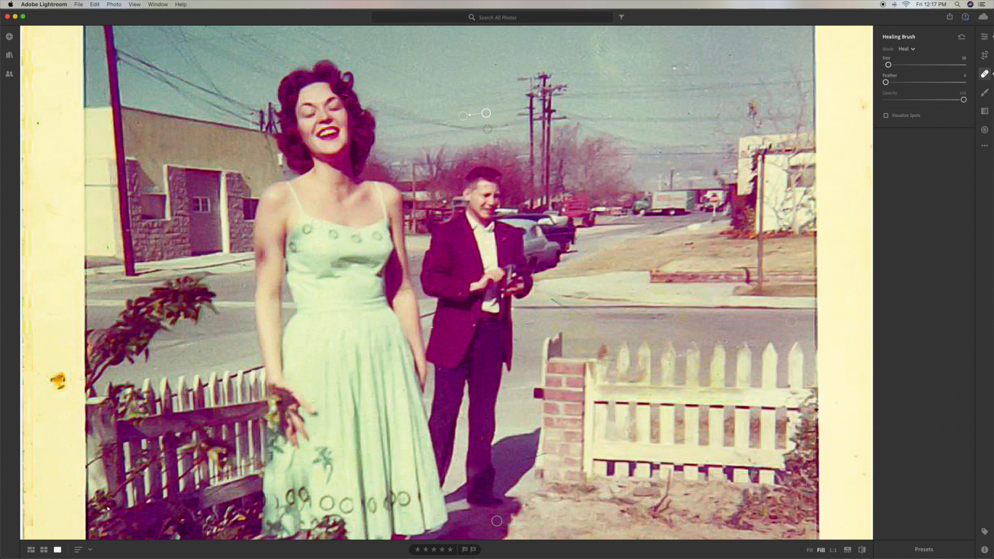
- Heal the remaining specks high in the sky on both sides of the utility poles
{"action": "left_click", "coordinate": [495, 65]}
{"action": "left_click", "coordinate": [672, 68]}
{"action": "left_click", "coordinate": [689, 114]}
- Heal the dark blotch on the woman's upper arm using skin below it, and check the result without the healing overlays
{"action": "left_click_drag", "start_coordinate": [263, 243], "coordinate": [263, 265]}
{"action": "mouse_move", "coordinate": [260, 263]}
{"action": "left_mouse_down"}
{"action": "mouse_move", "coordinate": [265, 314]}
{"action": "mouse_move", "coordinate": [264, 263]}
{"action": "left_mouse_up"}
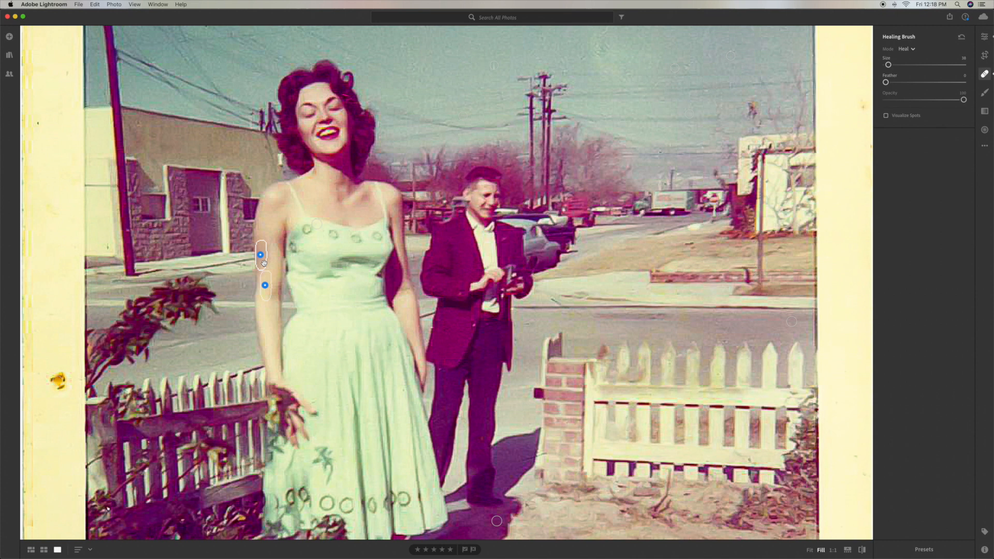
{"action": "left_click", "coordinate": [985, 77]}
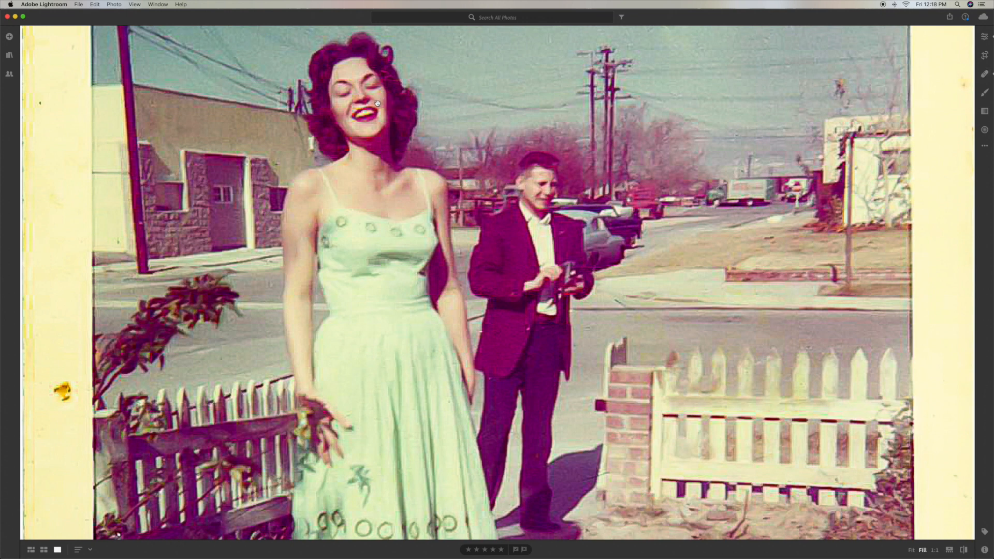
{"action": "left_click", "coordinate": [986, 74]}
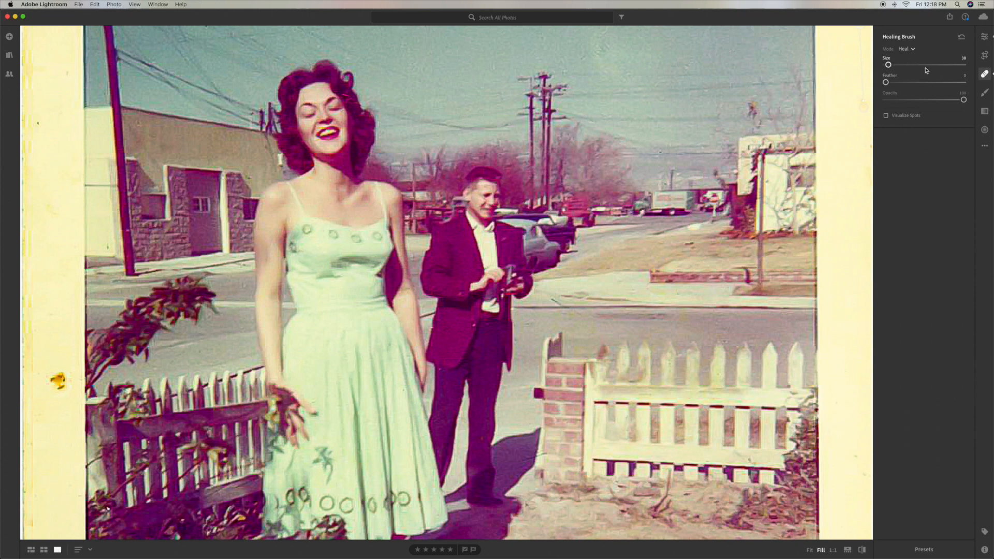
- Heal the small blemishes on the woman's face with a smaller healing brush and check the result without the healing overlays
{"action": "left_click", "coordinate": [986, 74]}
{"action": "left_click", "coordinate": [985, 74]}
{"action": "left_click_drag", "start_coordinate": [891, 66], "coordinate": [889, 67]}
{"action": "left_click", "coordinate": [339, 121]}
{"action": "left_click_drag", "start_coordinate": [304, 109], "coordinate": [319, 98]}
{"action": "left_click", "coordinate": [984, 74]}
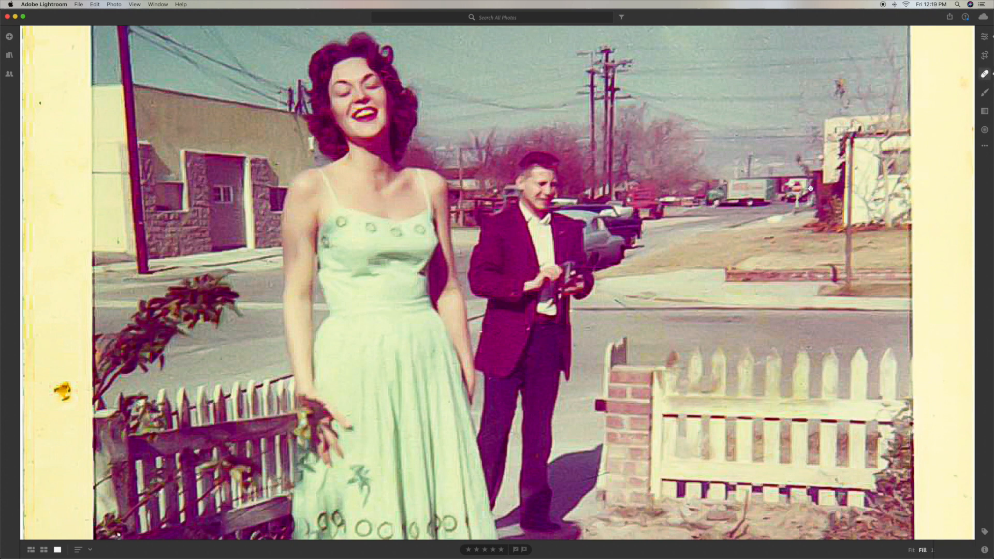
{"action": "key", "text": "h"}
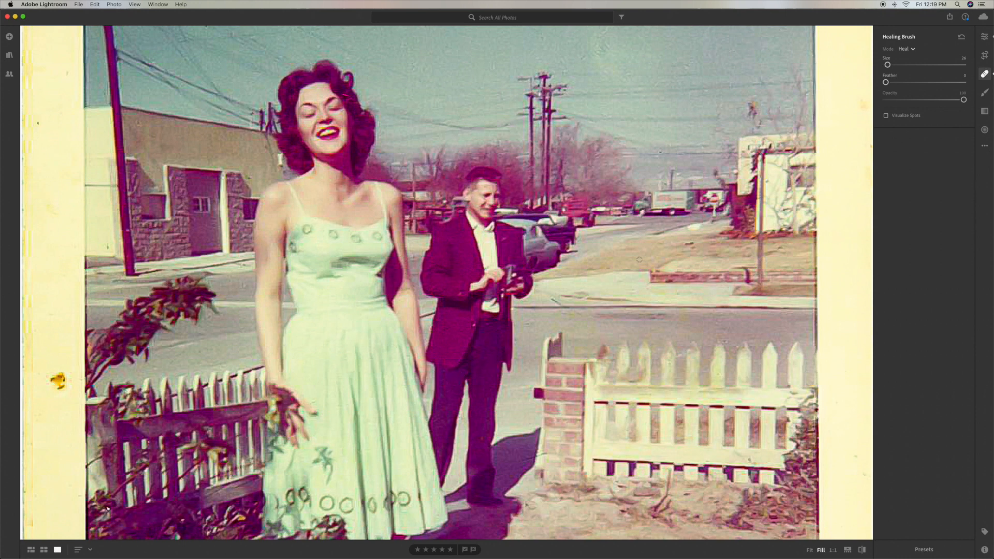
{"action": "left_click", "coordinate": [984, 74]}
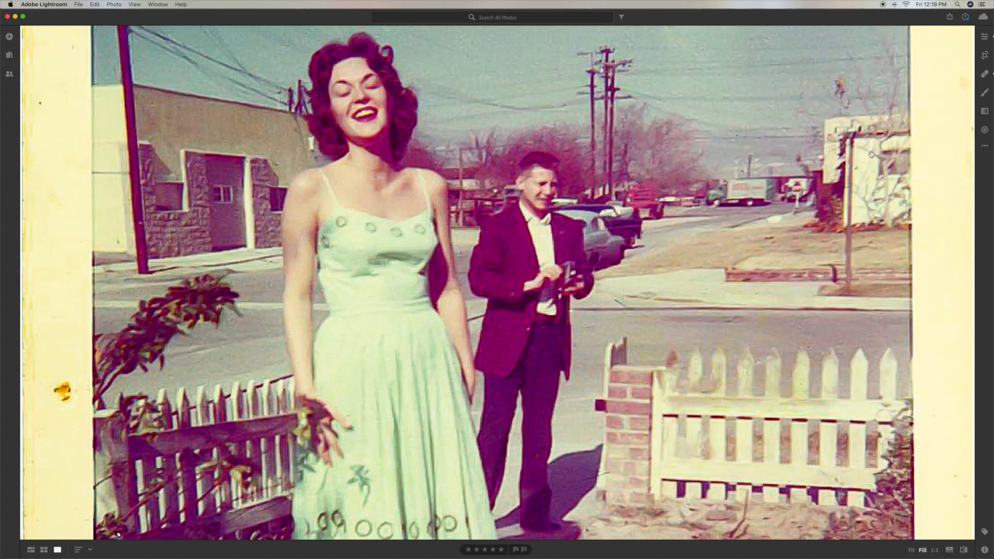
- Enlarge the healing brush and heal the yellow-brown stain on the photo's left border
{"action": "left_click", "coordinate": [918, 148]}
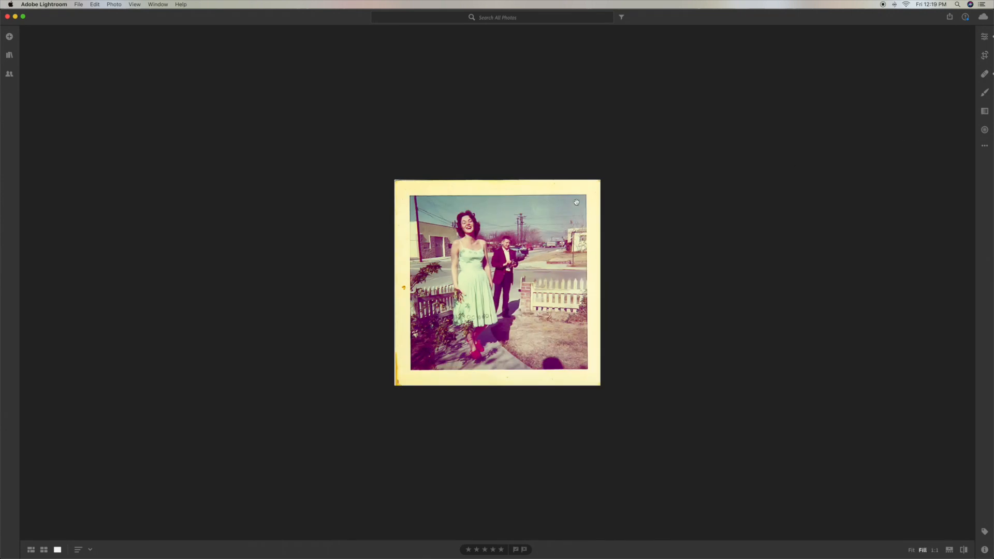
{"action": "left_click", "coordinate": [577, 202]}
{"action": "left_click", "coordinate": [984, 74]}
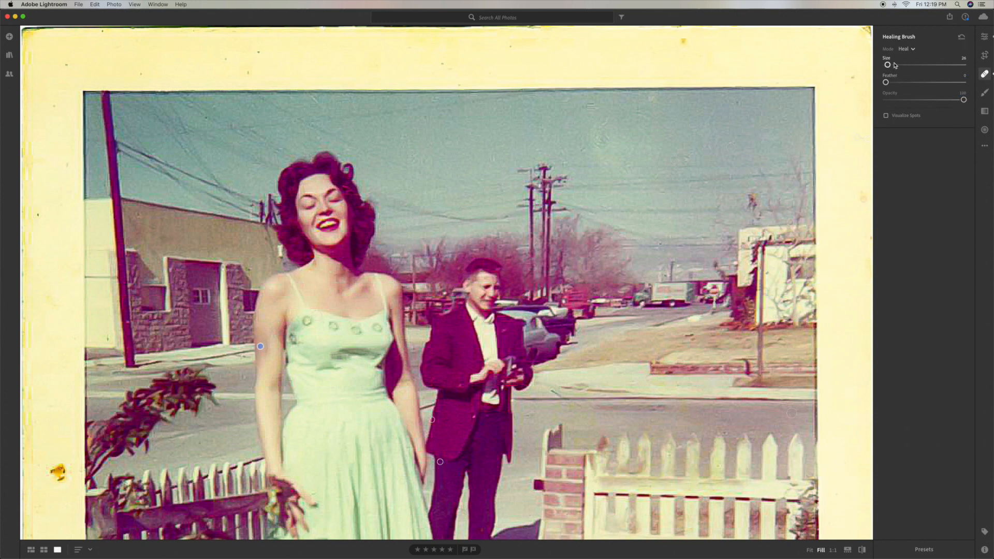
{"action": "left_click_drag", "start_coordinate": [887, 65], "coordinate": [892, 67]}
{"action": "left_click_drag", "start_coordinate": [894, 68], "coordinate": [898, 67]}
{"action": "left_click", "coordinate": [57, 465]}
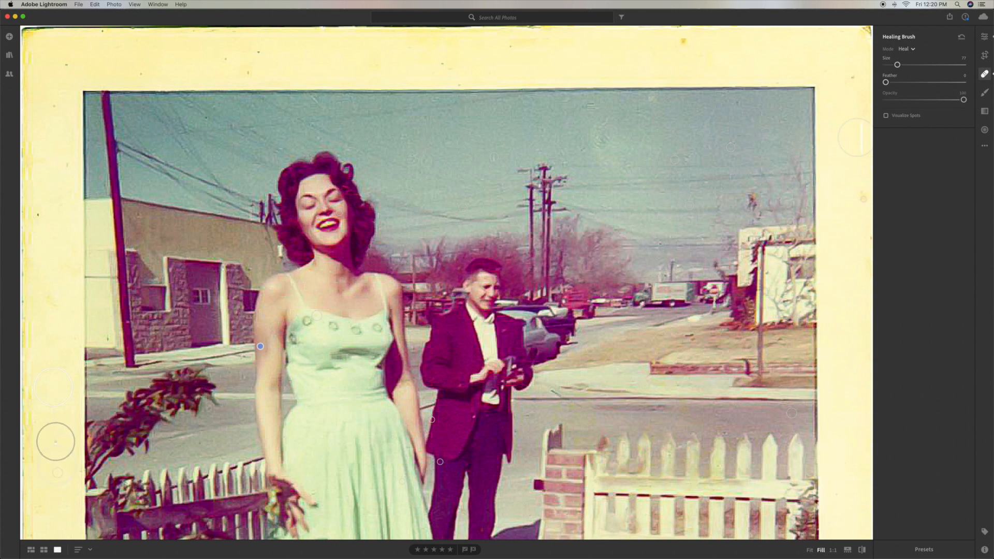
- Heal the dark specks along the upper part of the left border and across the photo's top border
{"action": "left_click", "coordinate": [49, 220]}
{"action": "left_click", "coordinate": [62, 68]}
{"action": "left_click", "coordinate": [250, 61]}
{"action": "left_click", "coordinate": [572, 51]}
{"action": "left_click", "coordinate": [985, 74]}
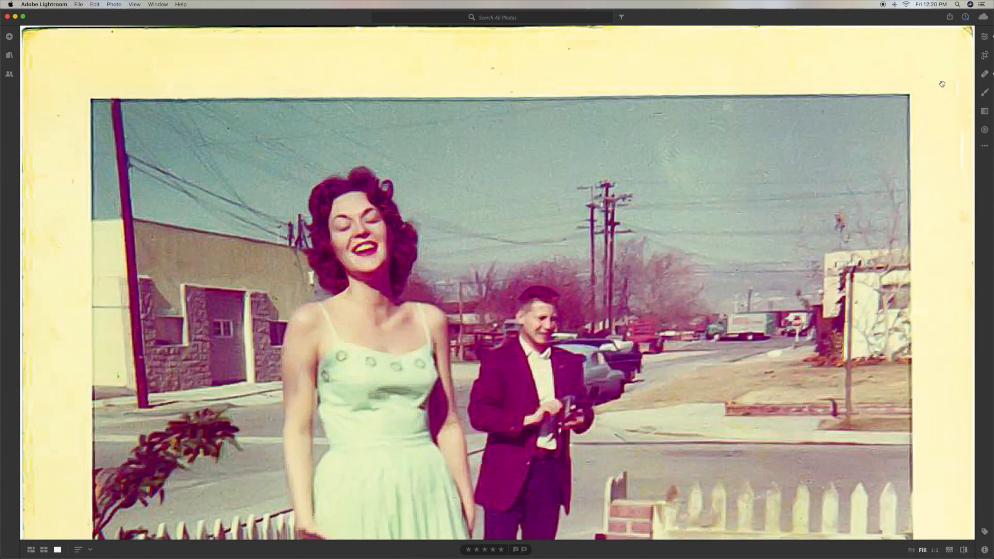
- Fit the whole photo in view and heal the specks on the bottom border and the stain at the lower-left edge
{"action": "left_click", "coordinate": [816, 77]}
{"action": "left_click", "coordinate": [815, 78]}
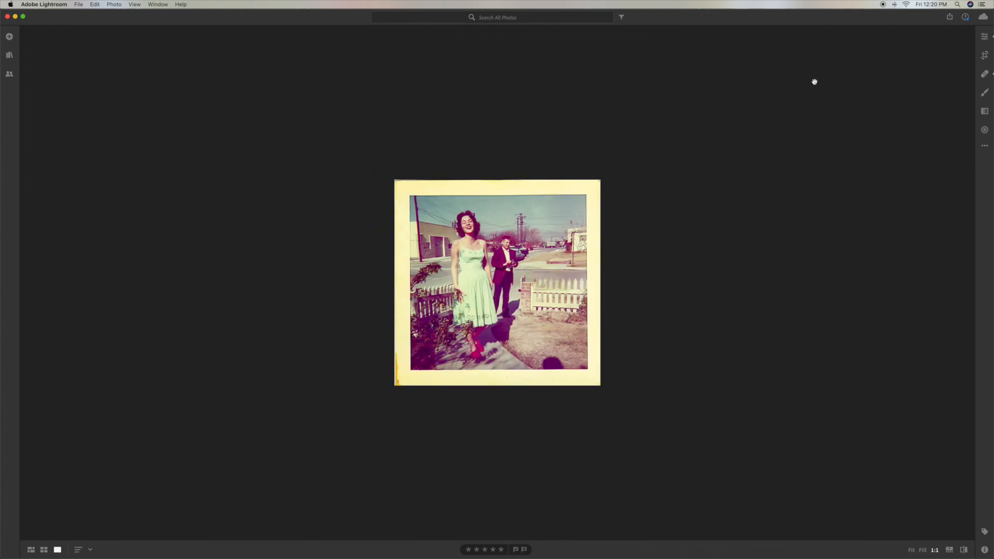
{"action": "left_click", "coordinate": [556, 210]}
{"action": "left_click", "coordinate": [555, 210]}
{"action": "left_click", "coordinate": [911, 551]}
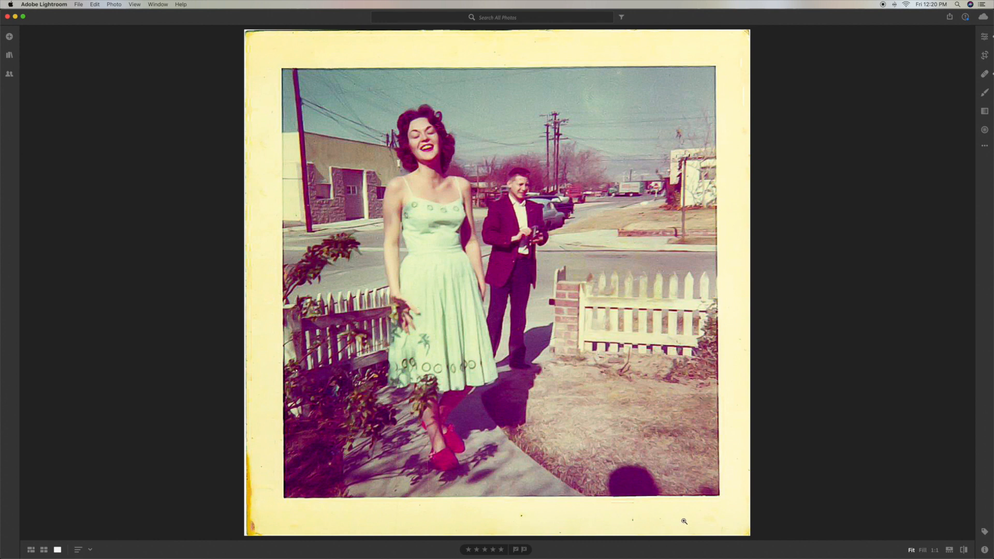
{"action": "left_click", "coordinate": [985, 75]}
{"action": "mouse_move", "coordinate": [531, 552]}
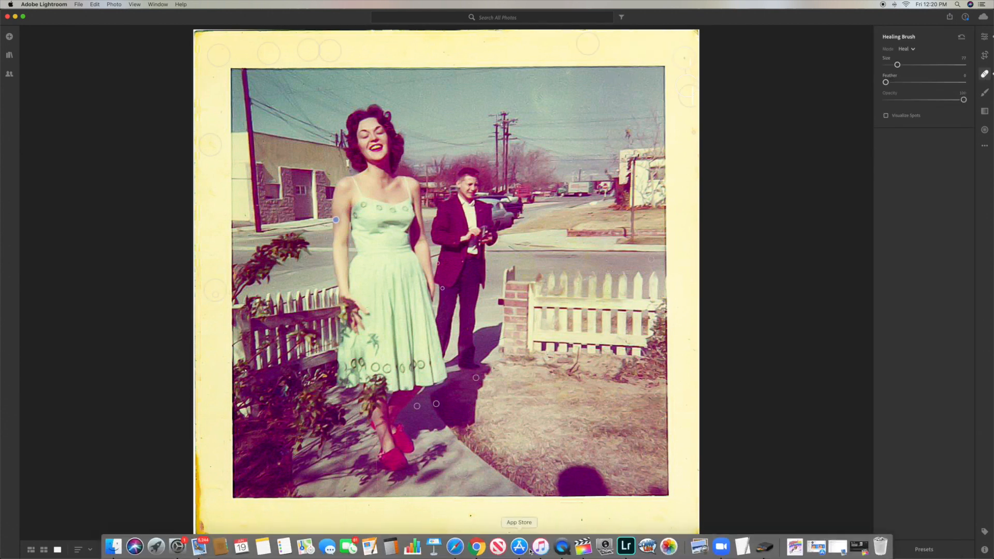
{"action": "left_click", "coordinate": [582, 516]}
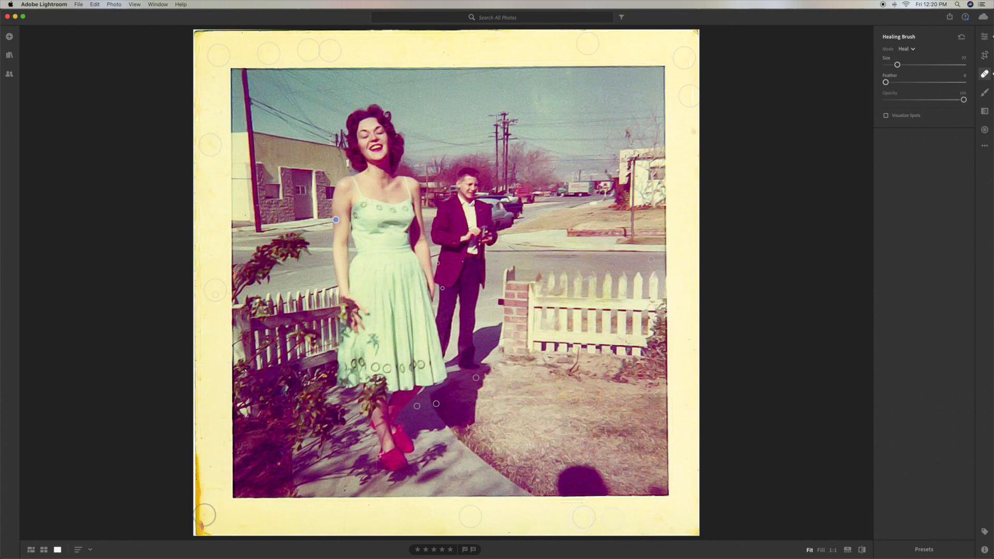
{"action": "left_click", "coordinate": [211, 464]}
- Crop the photo slightly inward from its lower-left corner to trim the rough outer edge
{"action": "left_click", "coordinate": [985, 55]}
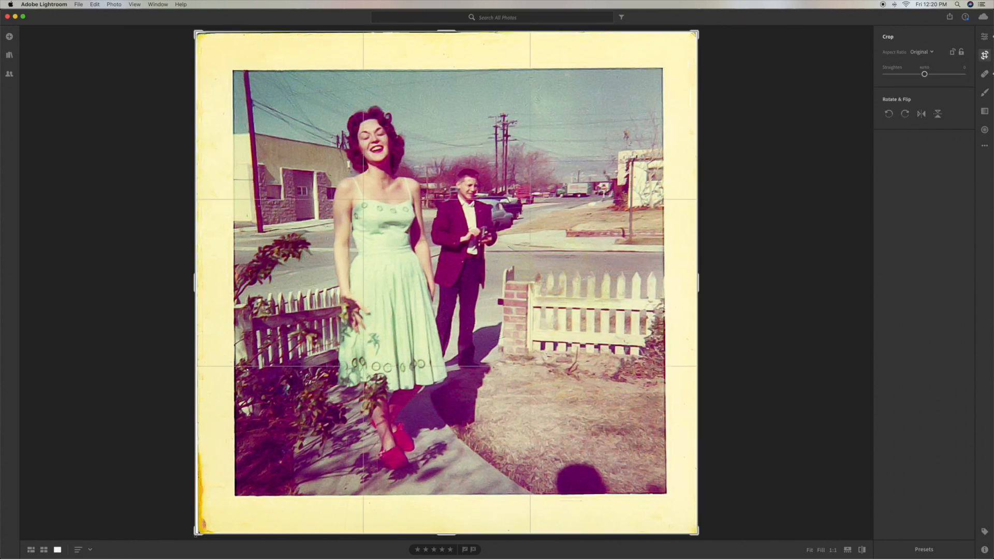
{"action": "left_click_drag", "start_coordinate": [194, 536], "coordinate": [196, 533]}
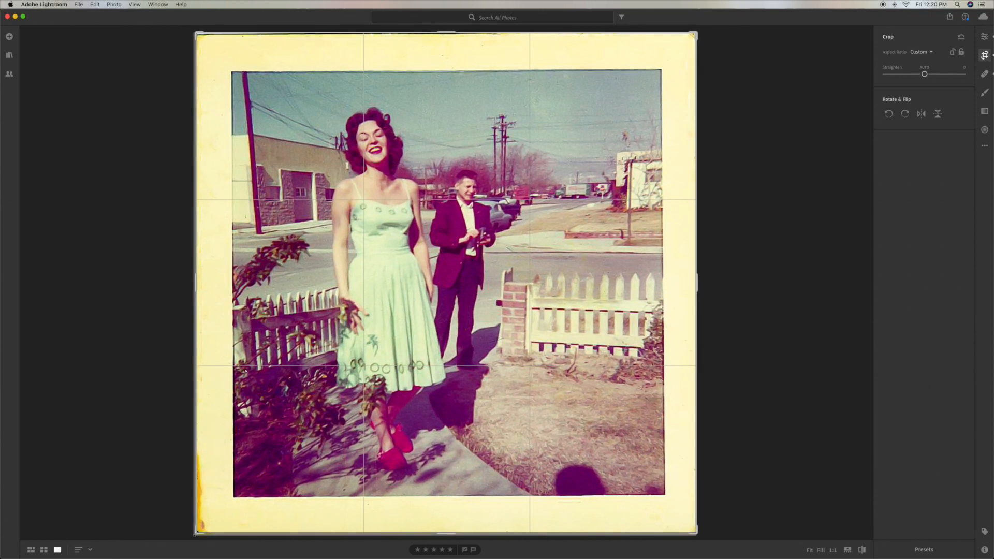
{"action": "left_click", "coordinate": [987, 59]}
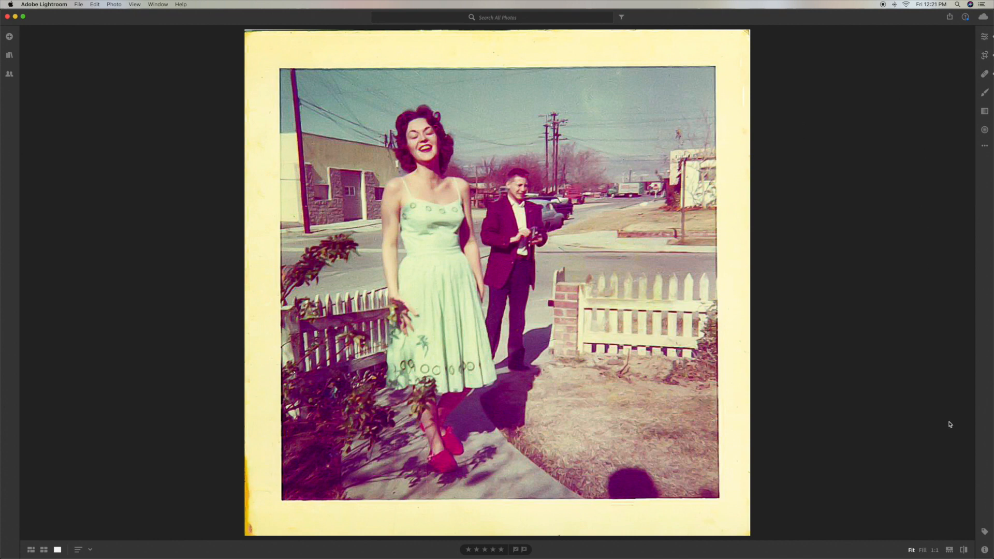
- Reduce the healing brush size for retouching small flaws in the lower part of the photo
{"action": "left_click", "coordinate": [923, 551]}
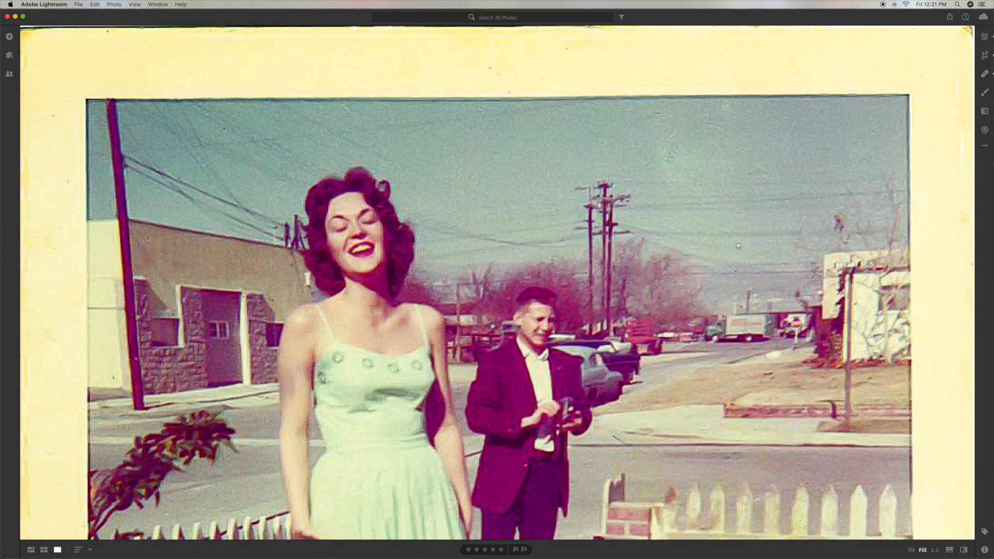
{"action": "scroll", "coordinate": [740, 220], "scroll_direction": "down", "scroll_amount": 10}
{"action": "scroll", "coordinate": [714, 139], "scroll_direction": "down", "scroll_amount": 3}
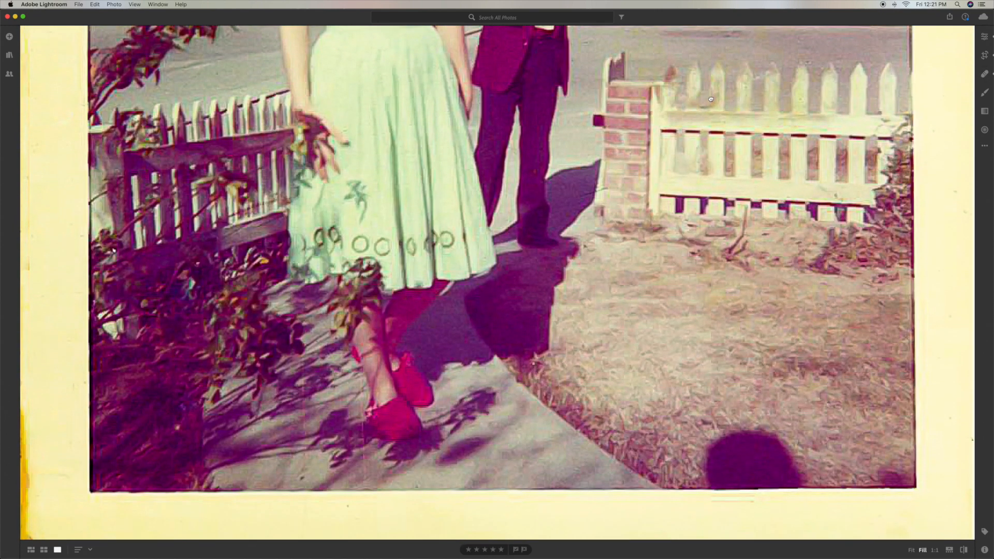
{"action": "left_click", "coordinate": [984, 75]}
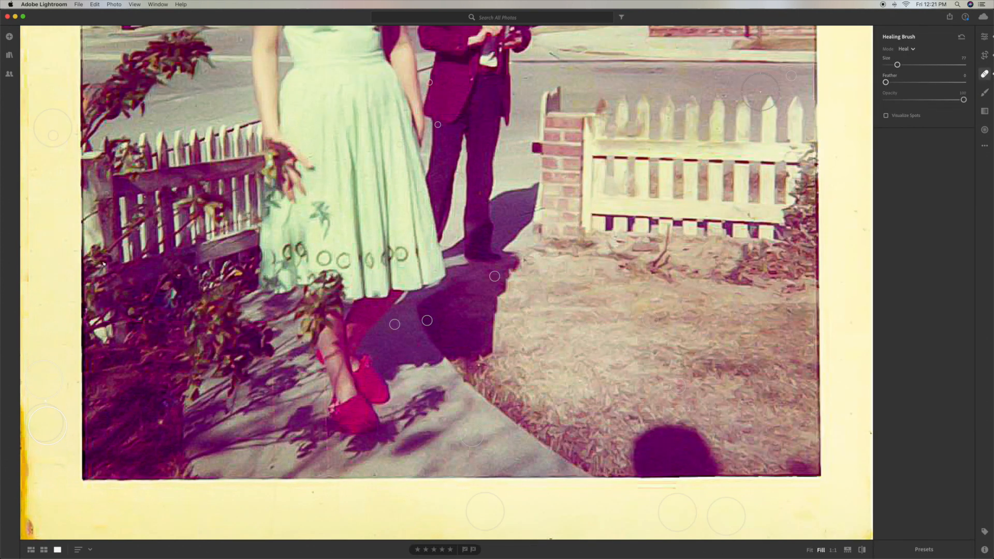
{"action": "left_click_drag", "start_coordinate": [897, 67], "coordinate": [889, 67]}
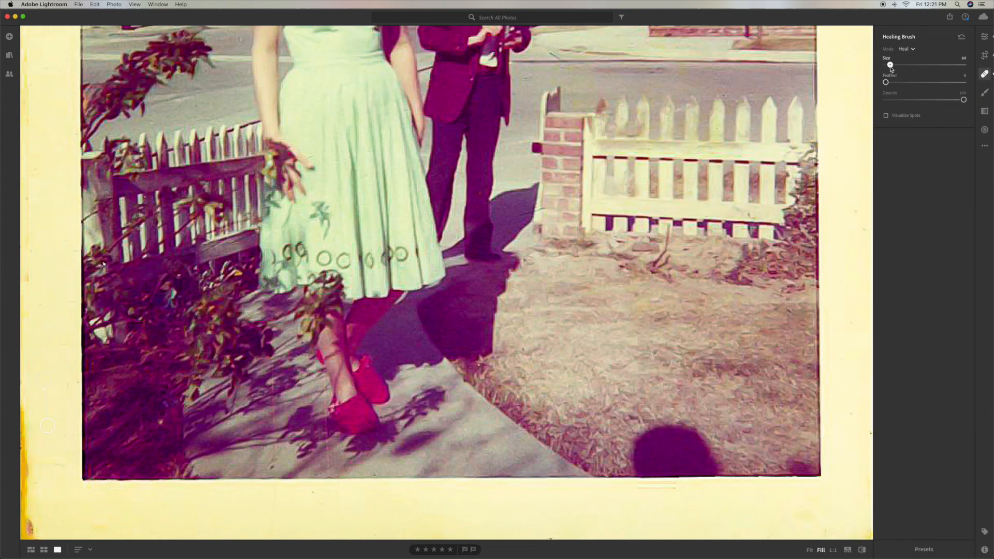